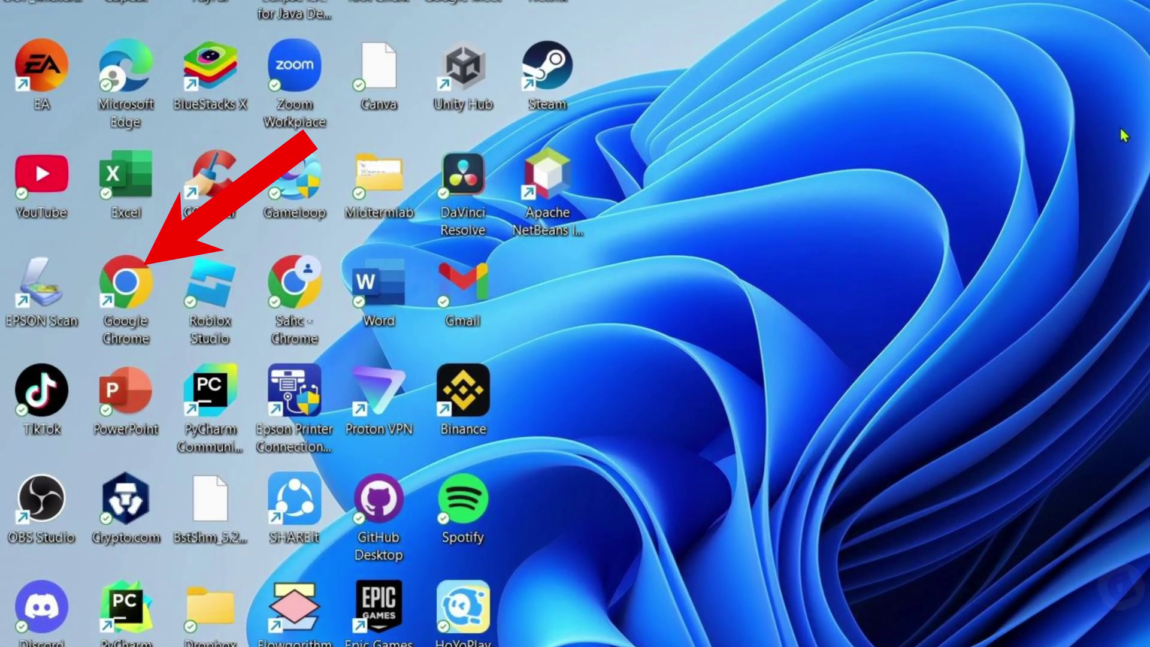
Step: Launch Chrome maximized and enter win-rar.com in the address bar
double_click(157, 304)
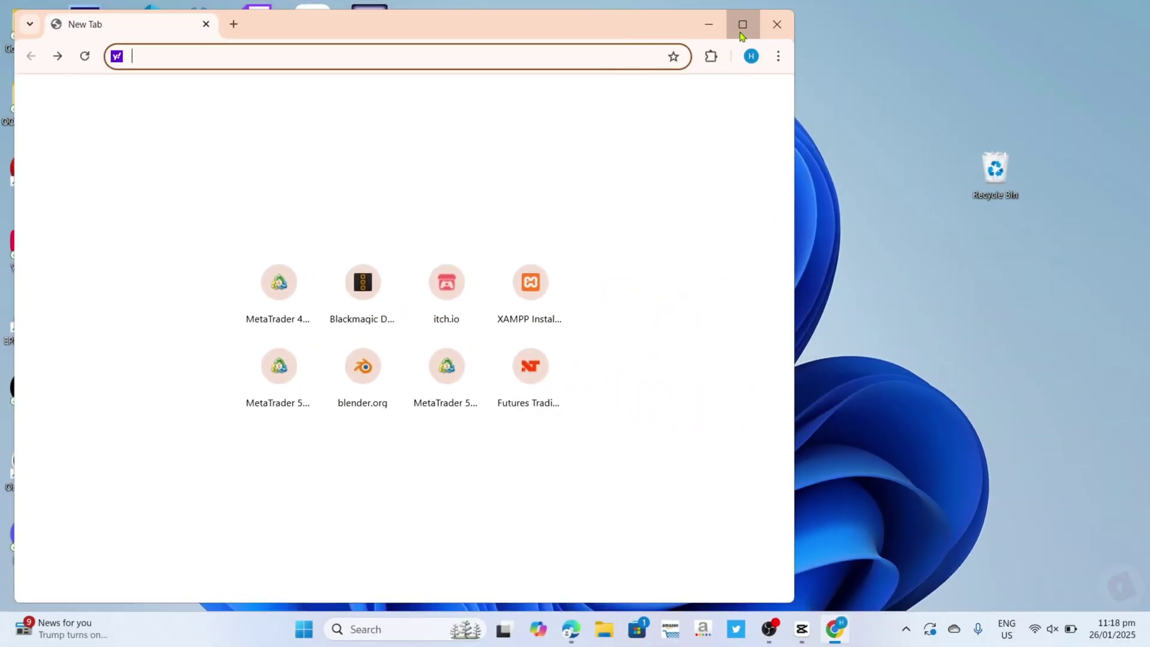
click(742, 24)
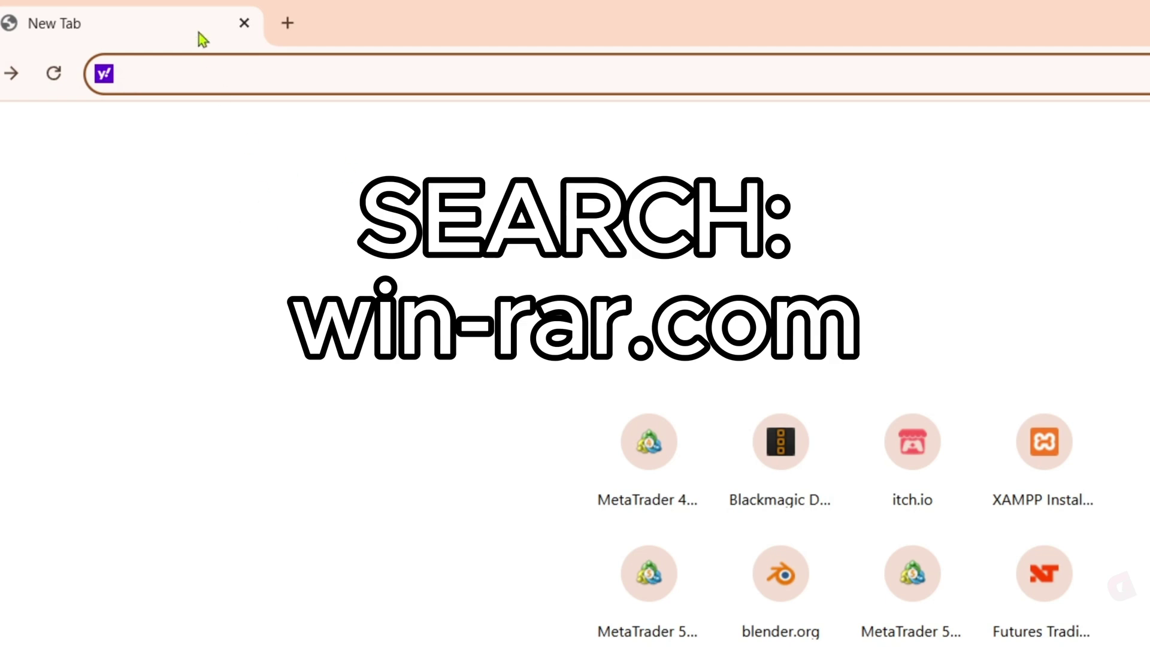
text(win-rar)
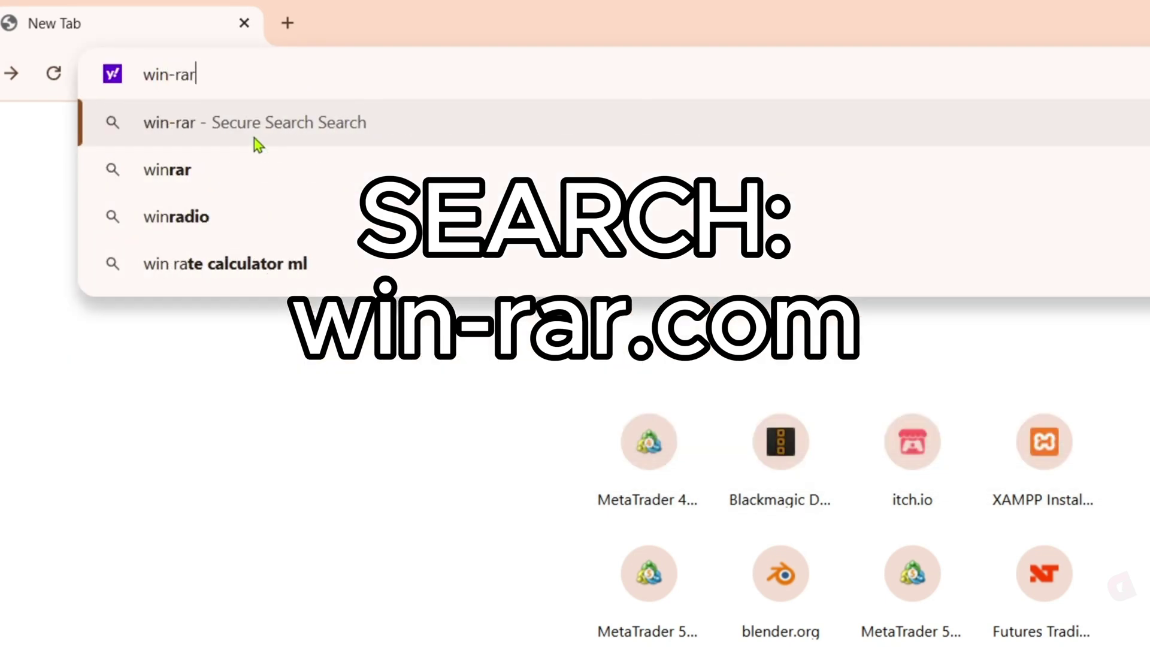
text(.com)
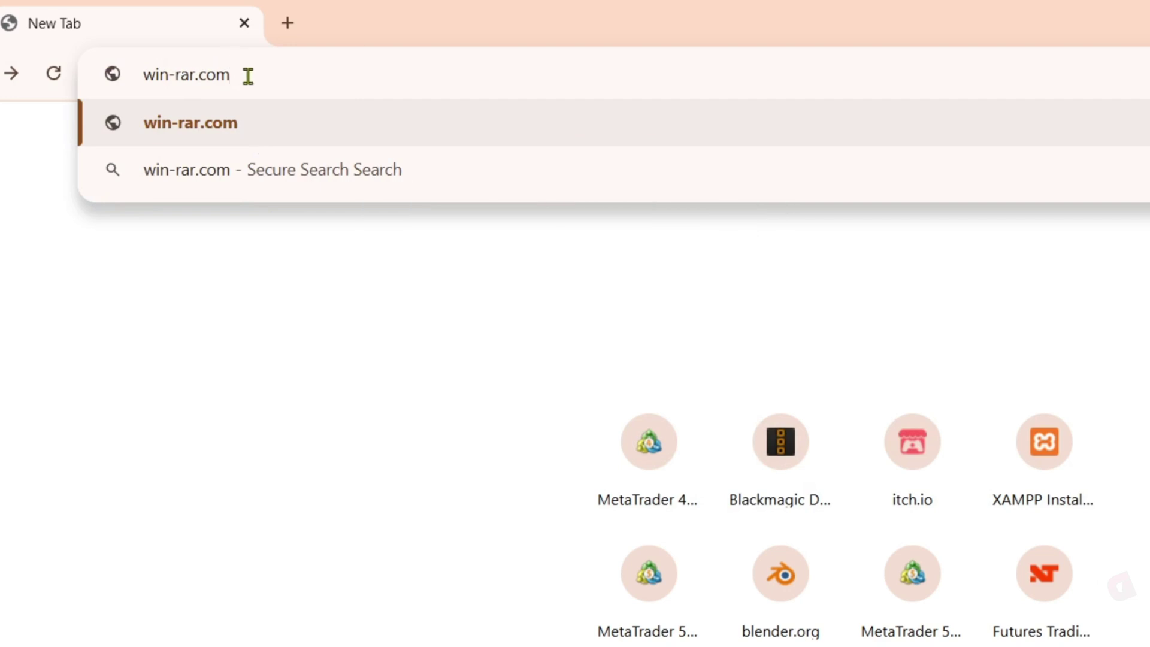
drag(249, 77, 139, 80)
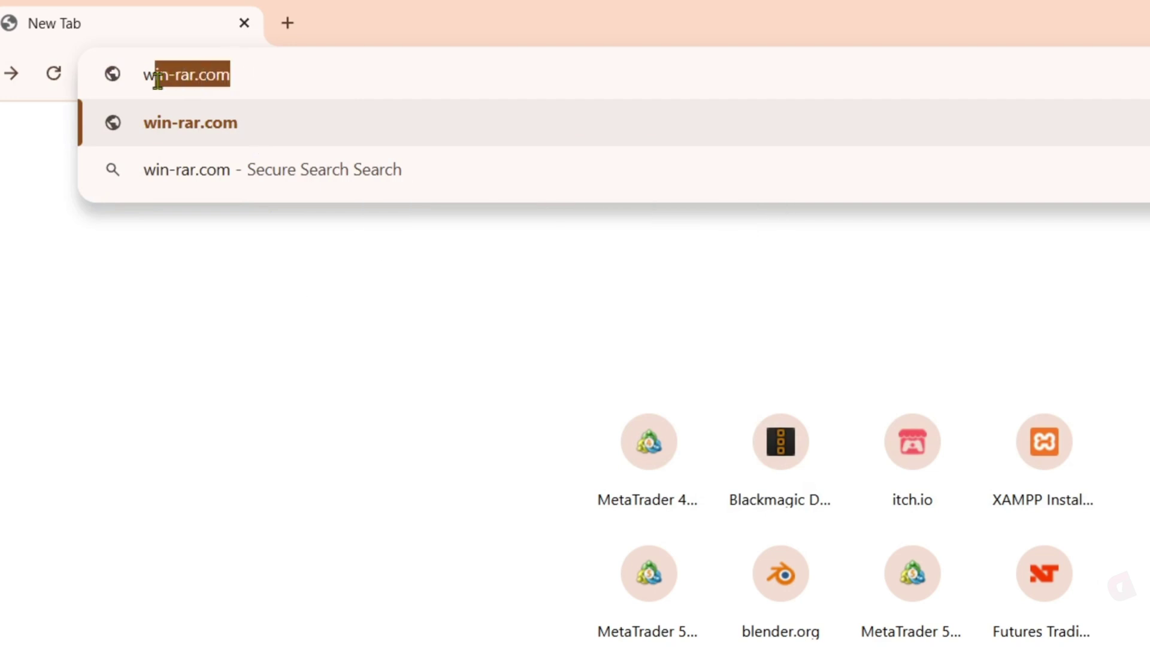
Step: Load win-rar.com and start the WinRAR download from its download page
click(246, 74)
key(Return)
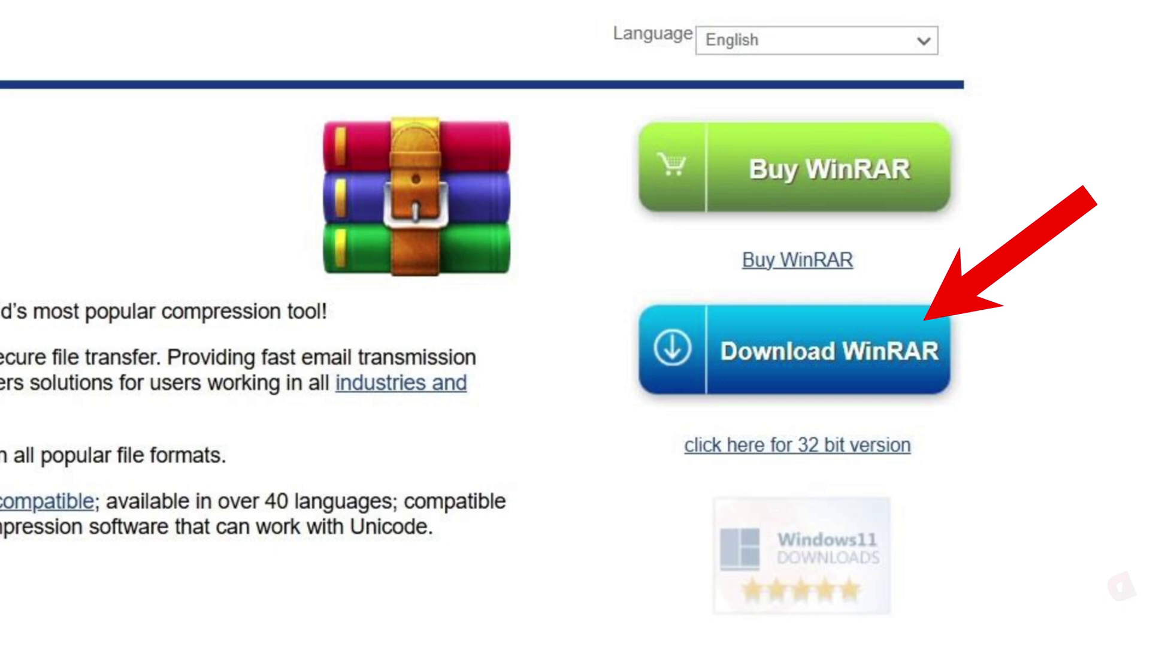
click(832, 382)
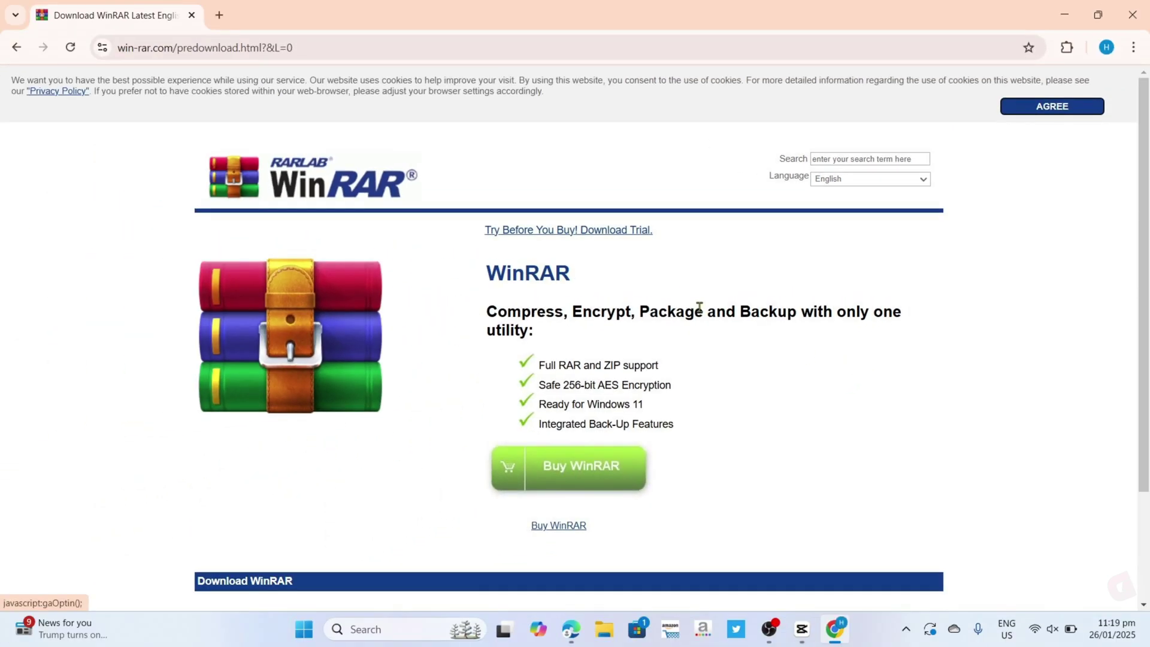
scroll(700, 303, down, 3)
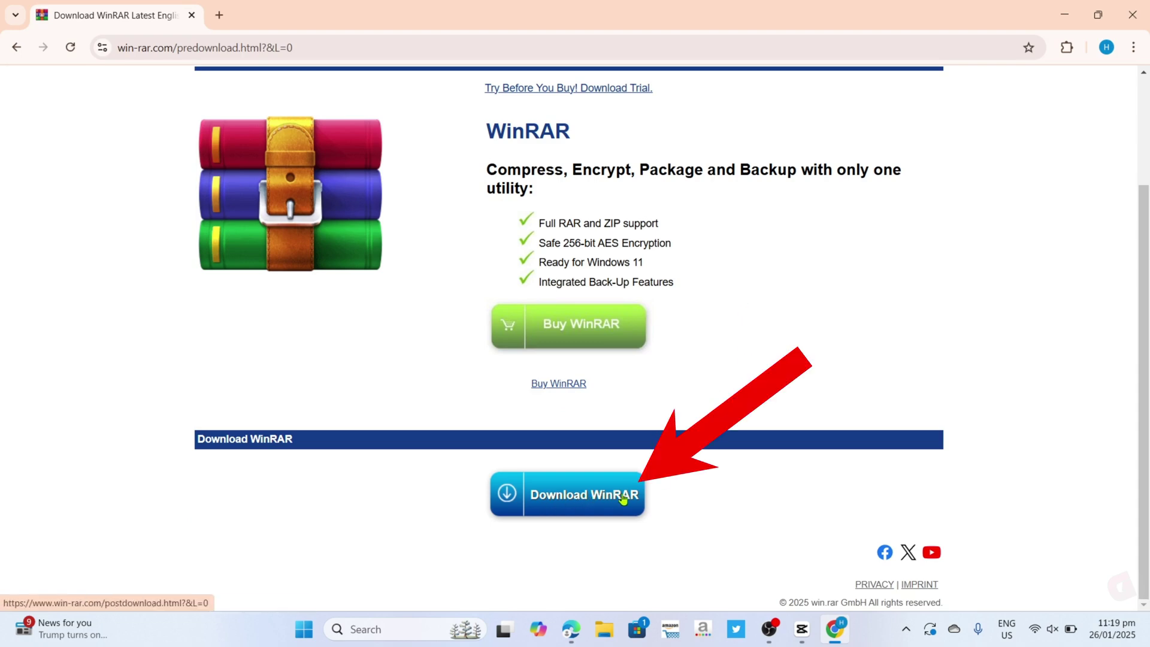
click(601, 493)
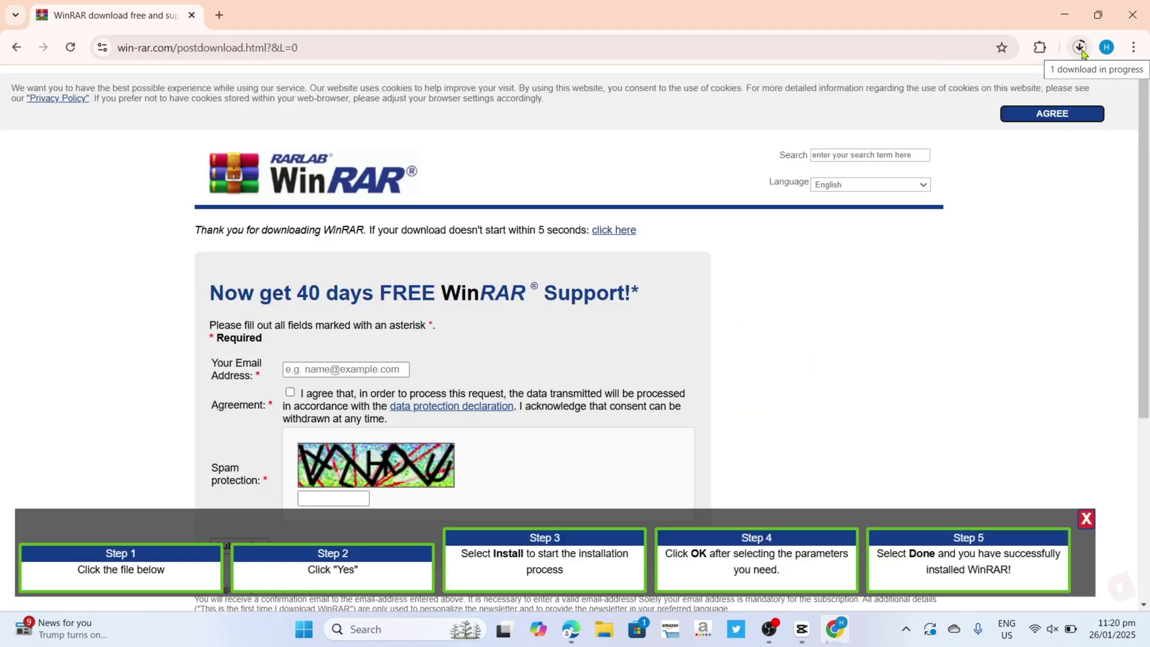
Step: Show Chrome's recent downloads list containing winrar-x64-701.exe
click(1080, 48)
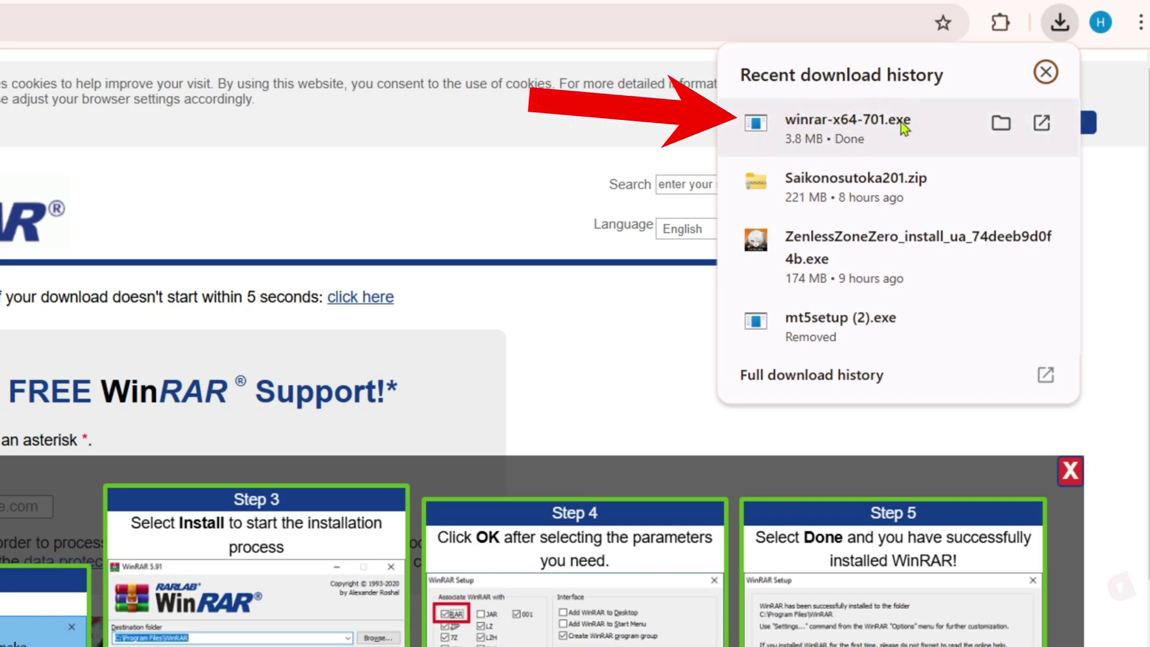
Step: Run winrar-x64-701.exe, bring its setup window forward, and accept the license to install
click(918, 144)
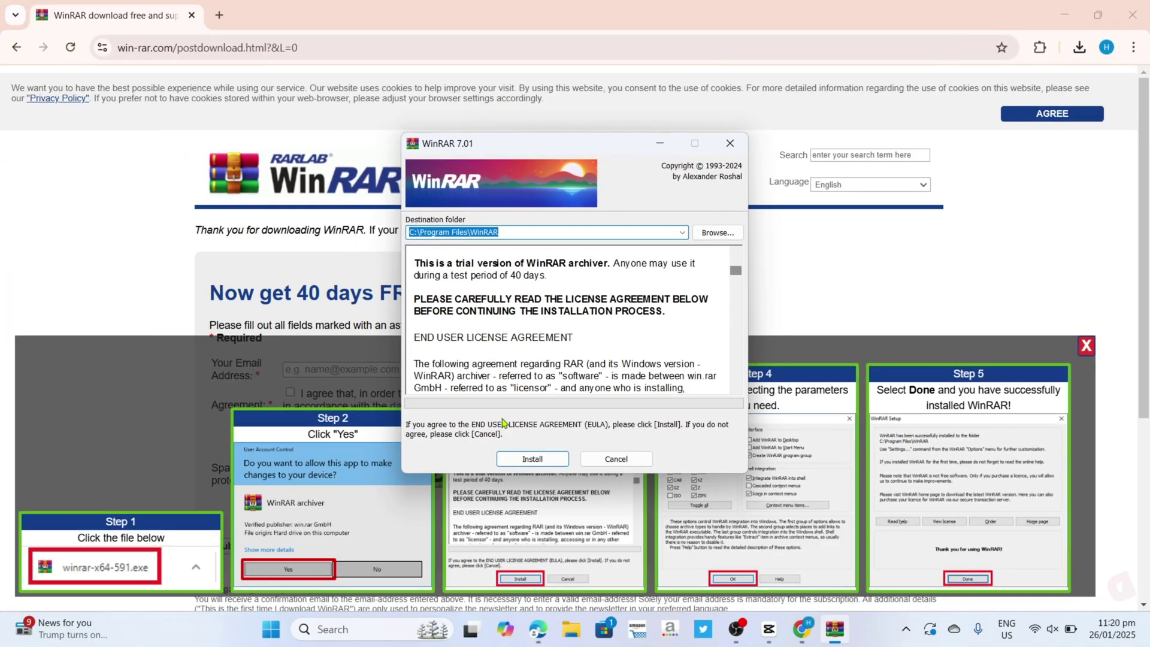
click(1058, 22)
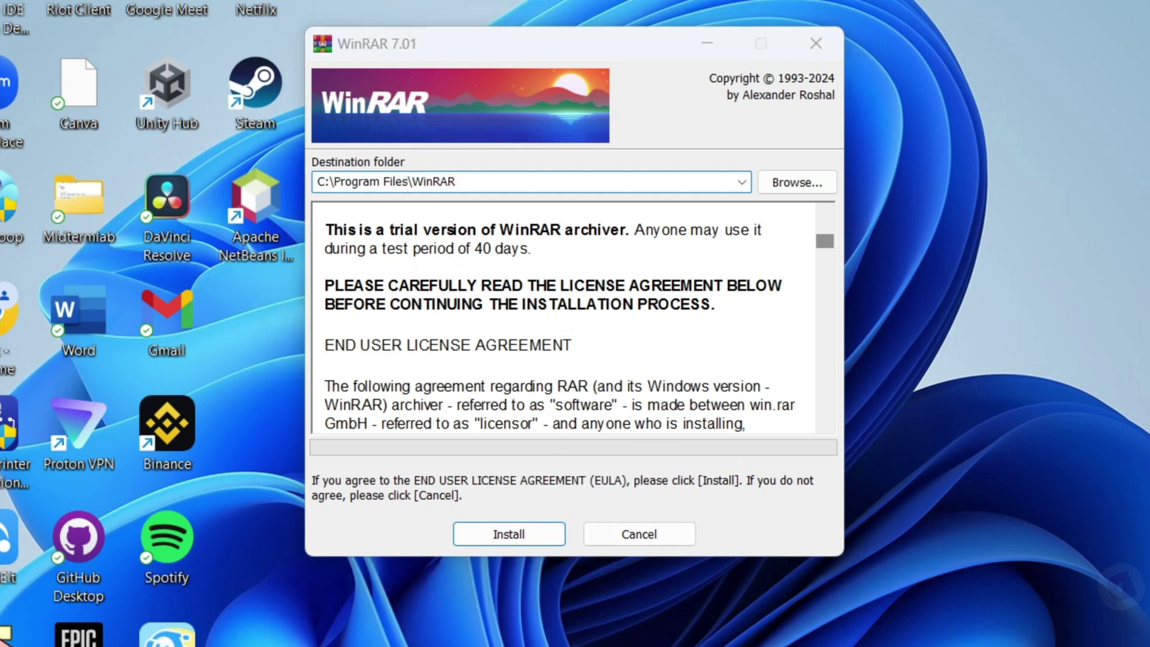
click(537, 538)
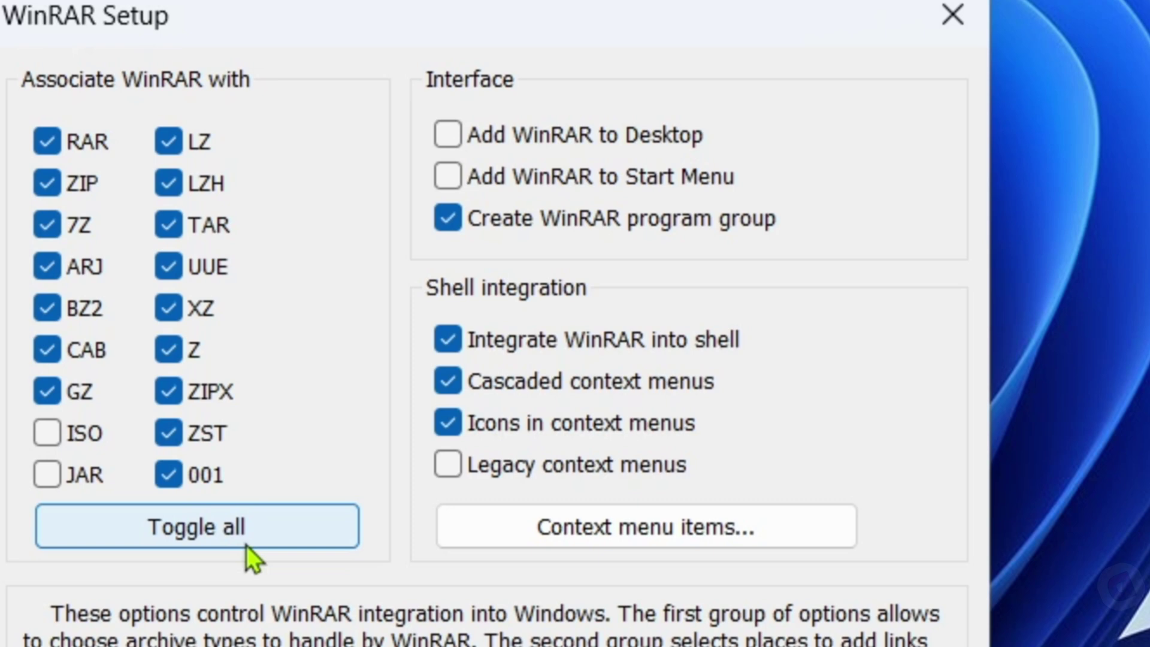
Step: Enable Add WinRAR to Desktop, keeping all associations except ISO and JAR
click(454, 143)
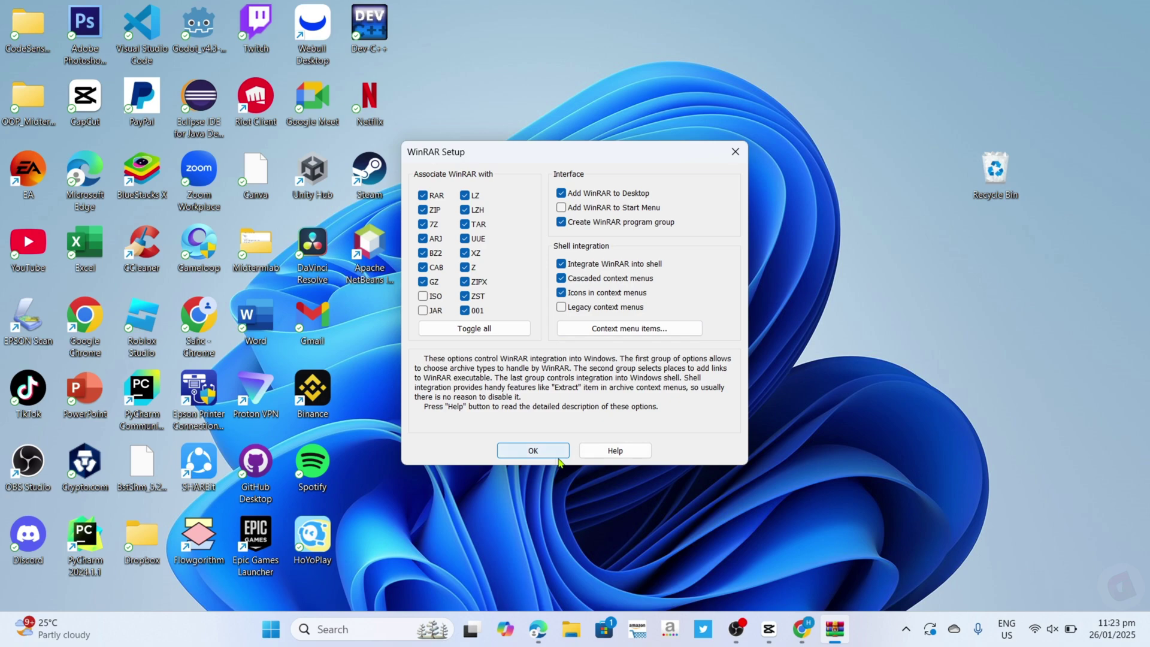
Step: Confirm the setup options with OK and finish the installer with Done
click(548, 455)
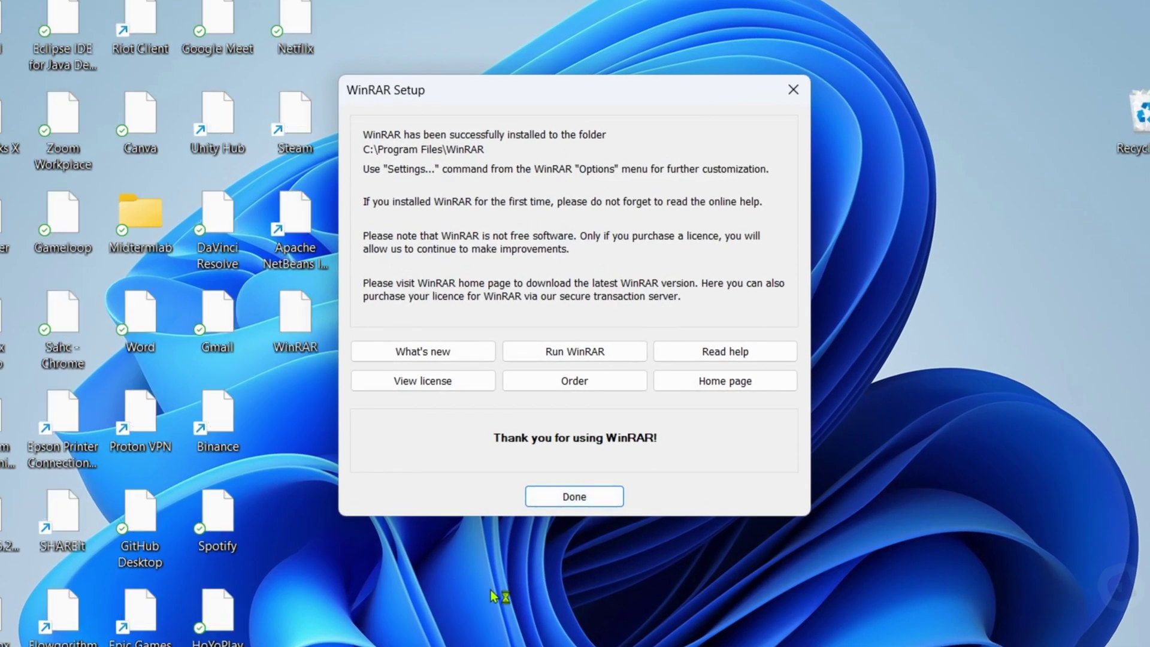
click(587, 504)
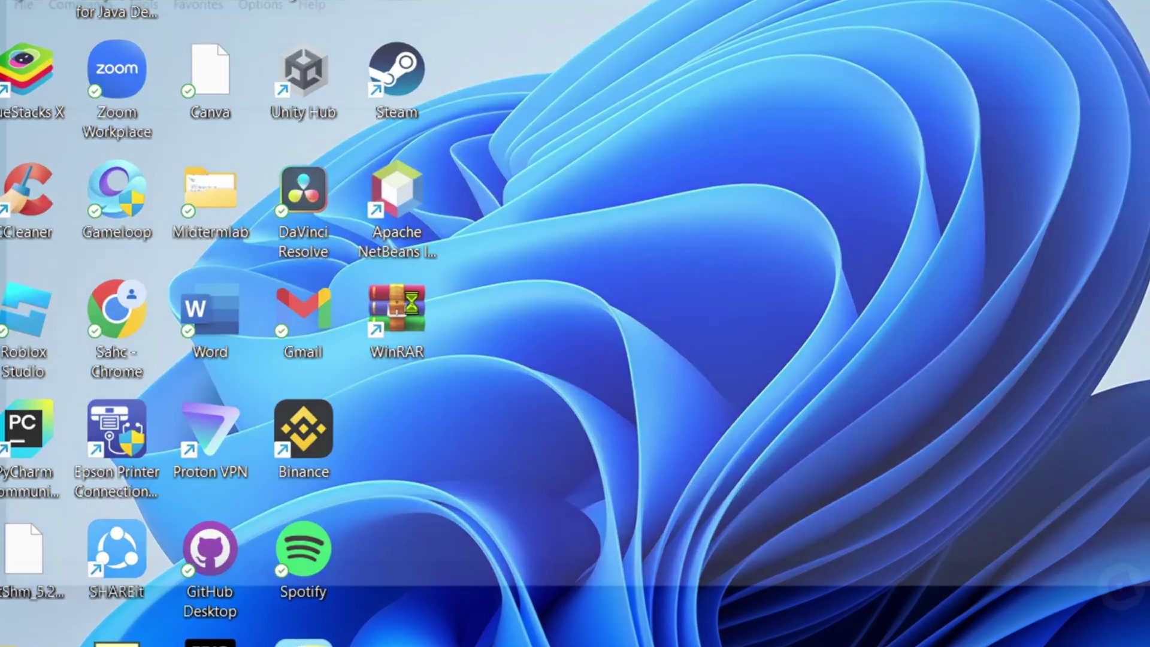
Step: Launch WinRAR from its desktop shortcut, browse the Desktop folder list, then minimize it
double_click(415, 311)
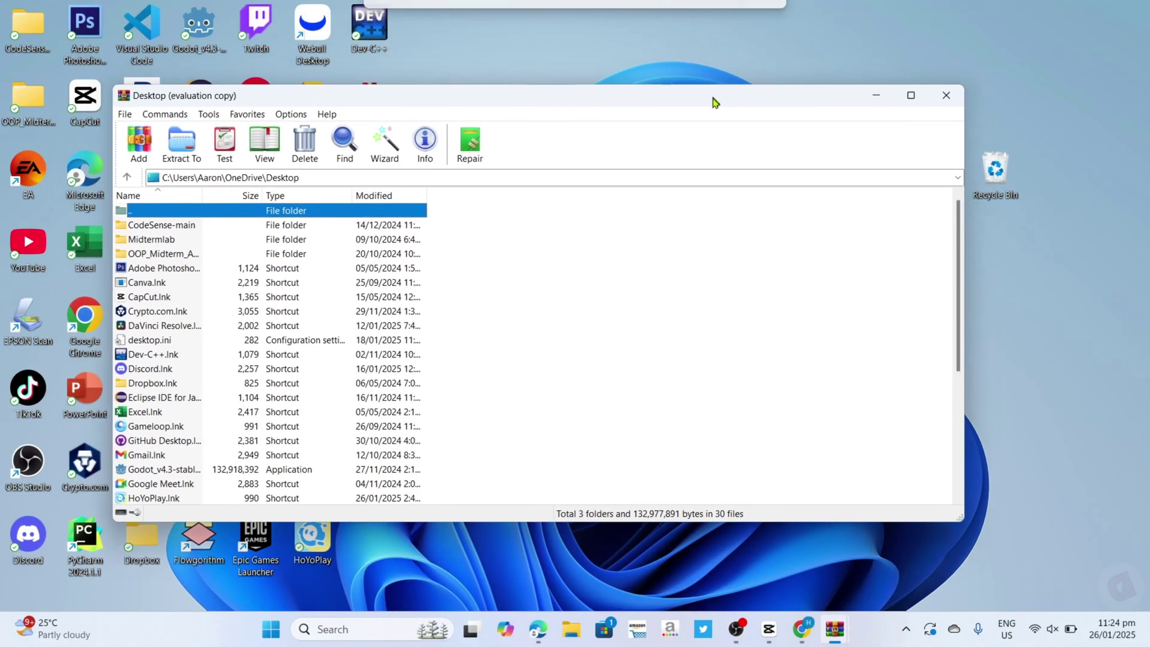
drag(717, 87, 711, 107)
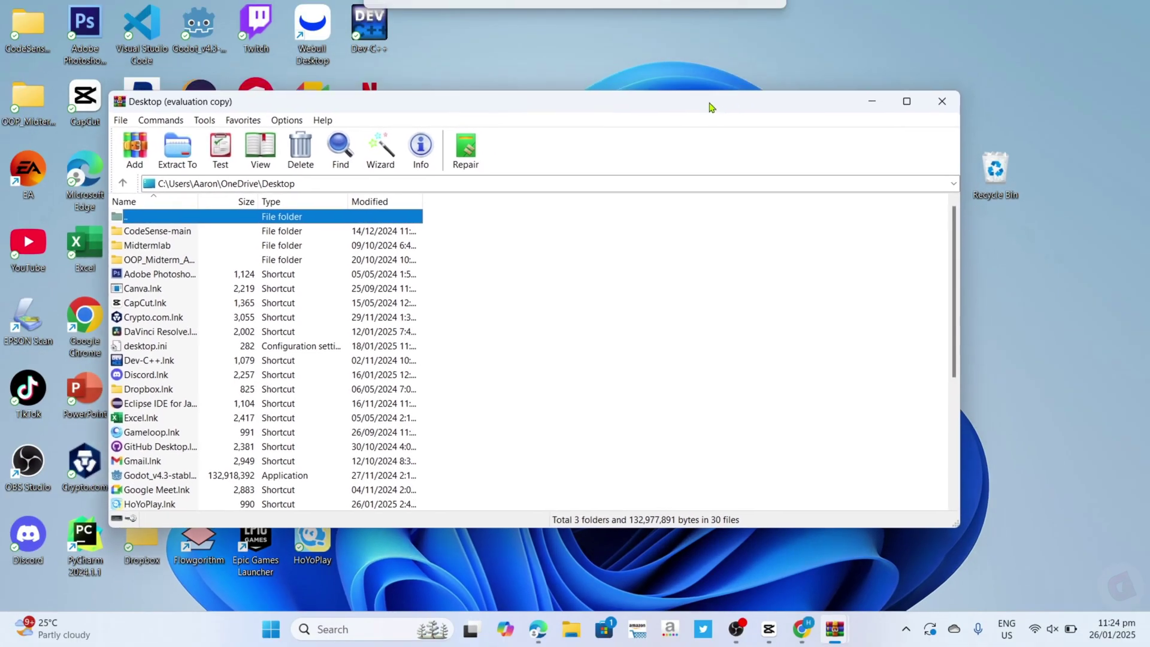
scroll(361, 316, down, 1)
scroll(360, 316, up, 1)
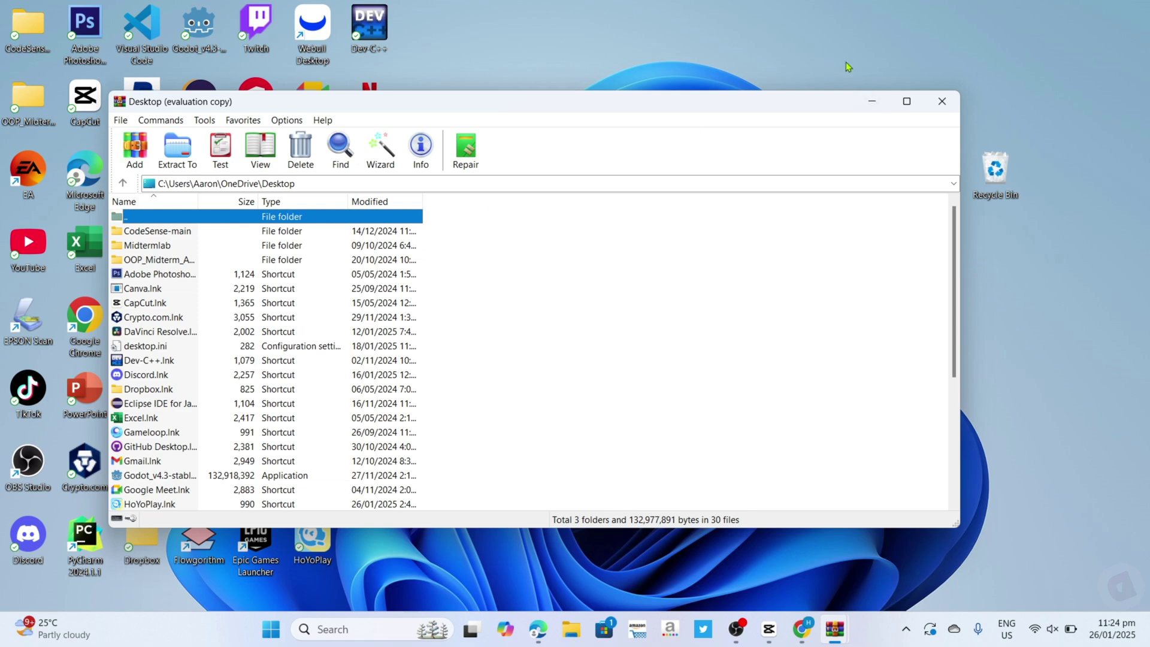
click(871, 102)
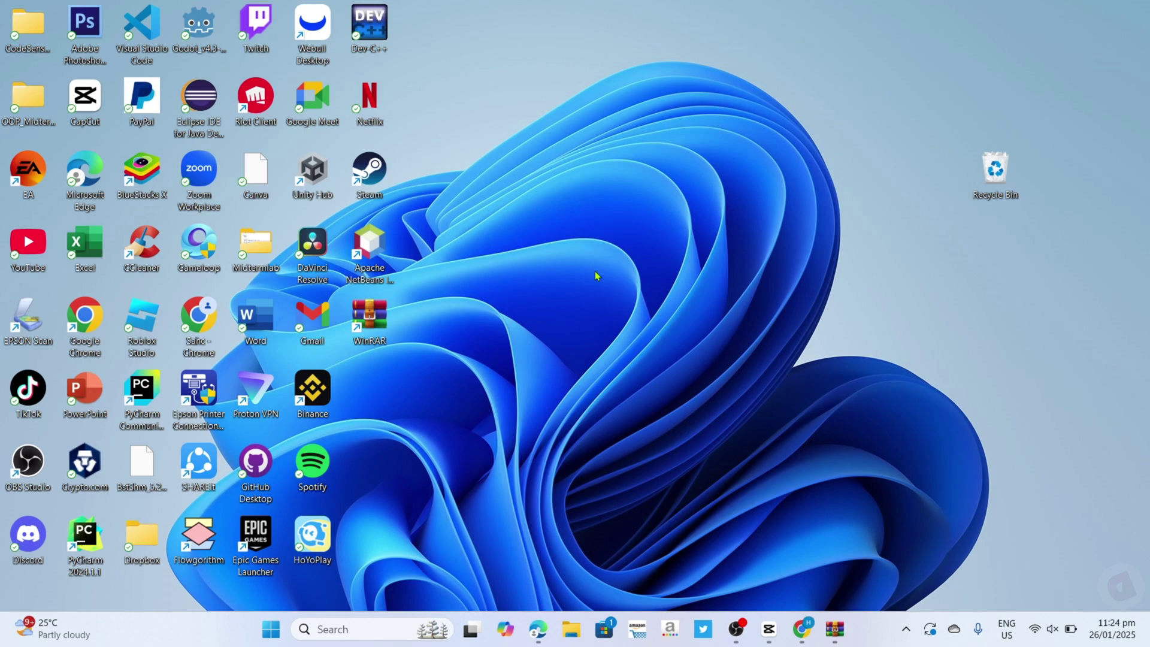